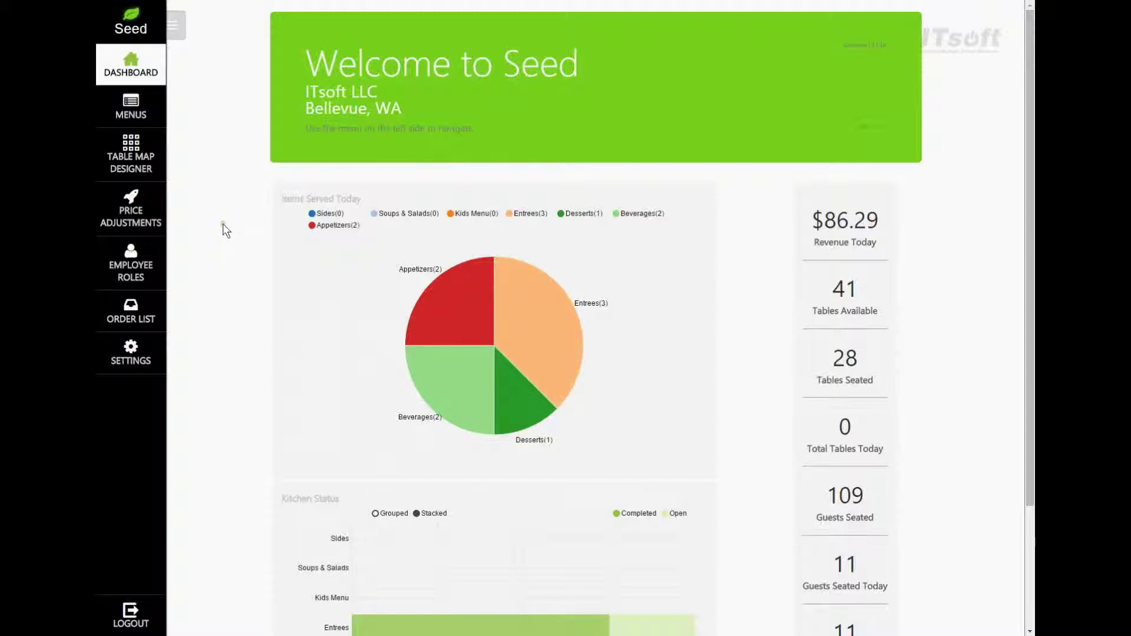
- Go to the Menus page from the left sidebar
{"action": "left_click", "coordinate": [144, 112]}
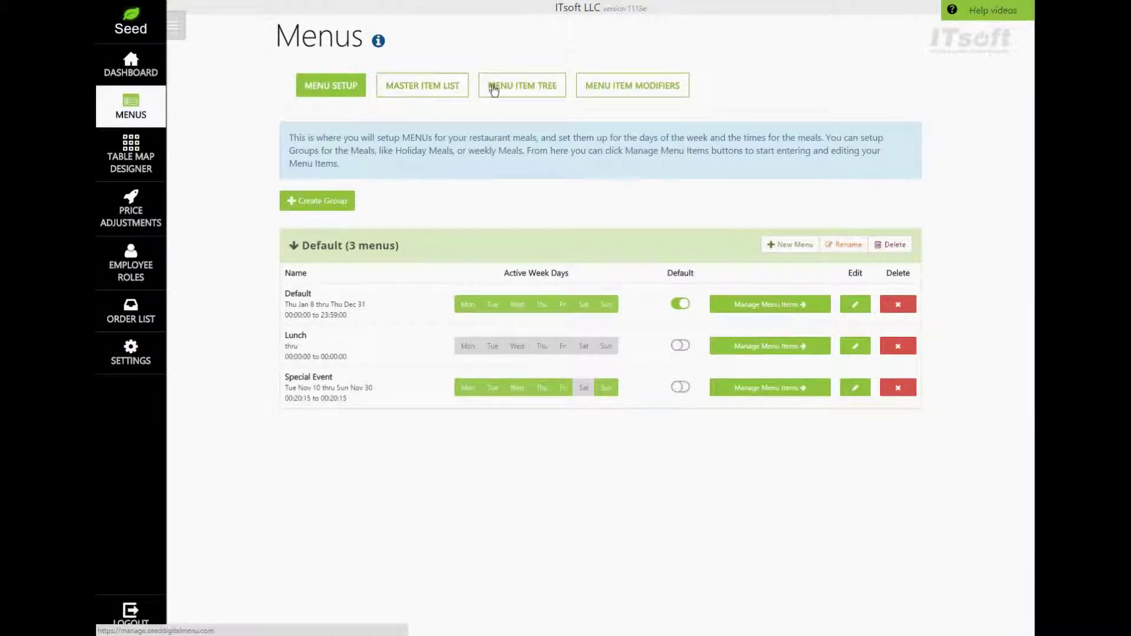
- Switch to the Master Item List tab listing all categories and items
{"action": "left_click", "coordinate": [441, 94]}
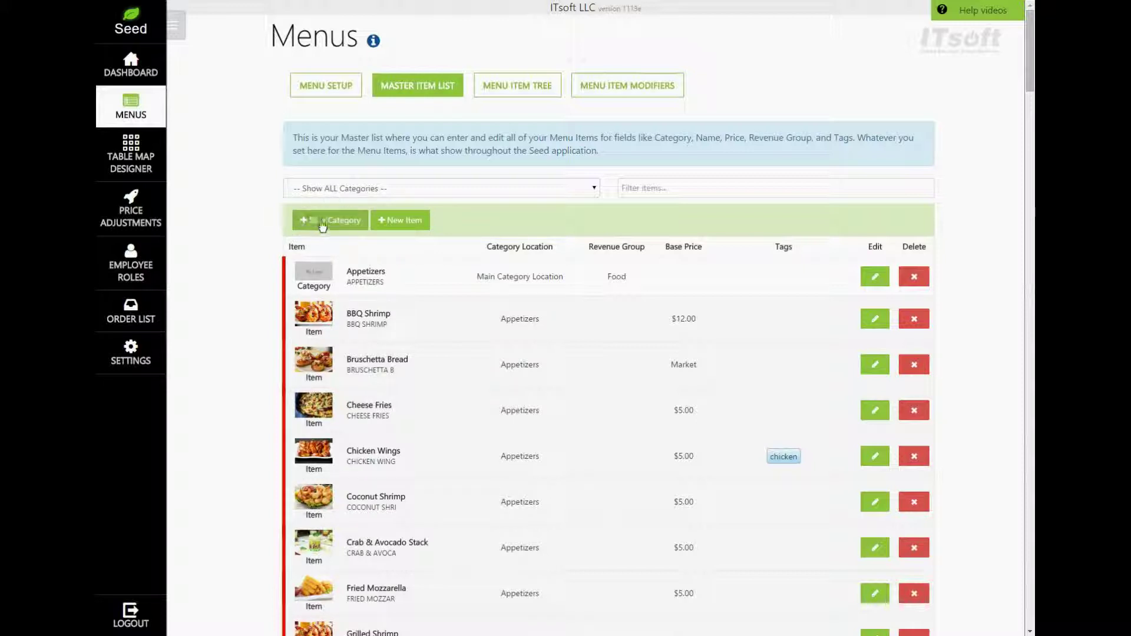
- Start a new category with + New Category
{"action": "left_click", "coordinate": [321, 224]}
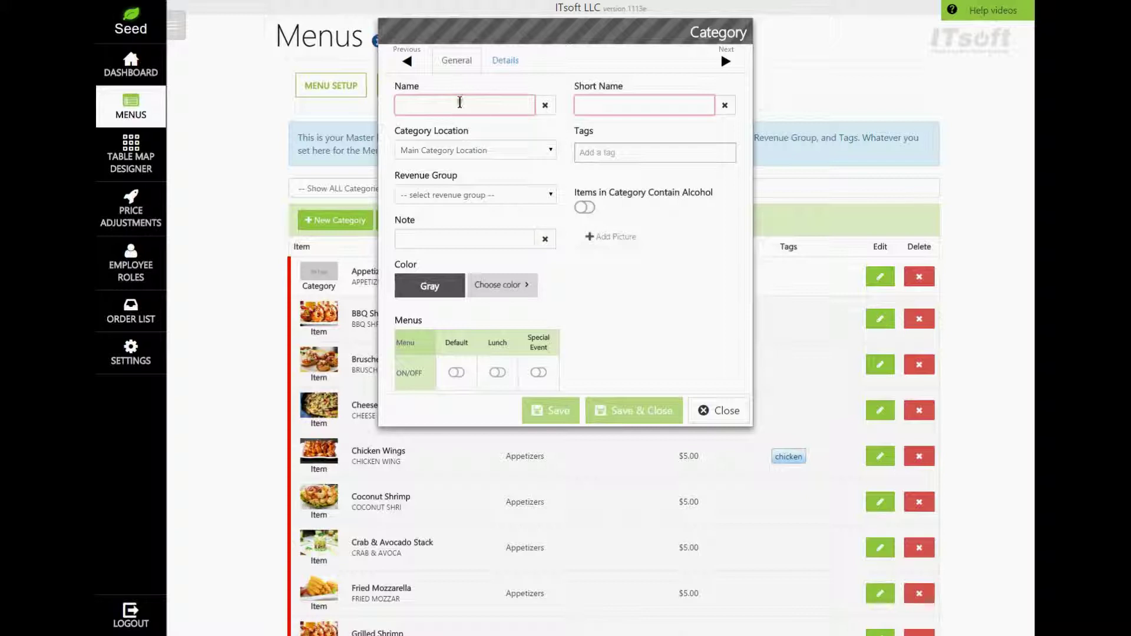
- Enter MEXICAN as the category name so Short Name auto-fills to MEXICAN
{"action": "left_click", "coordinate": [459, 103]}
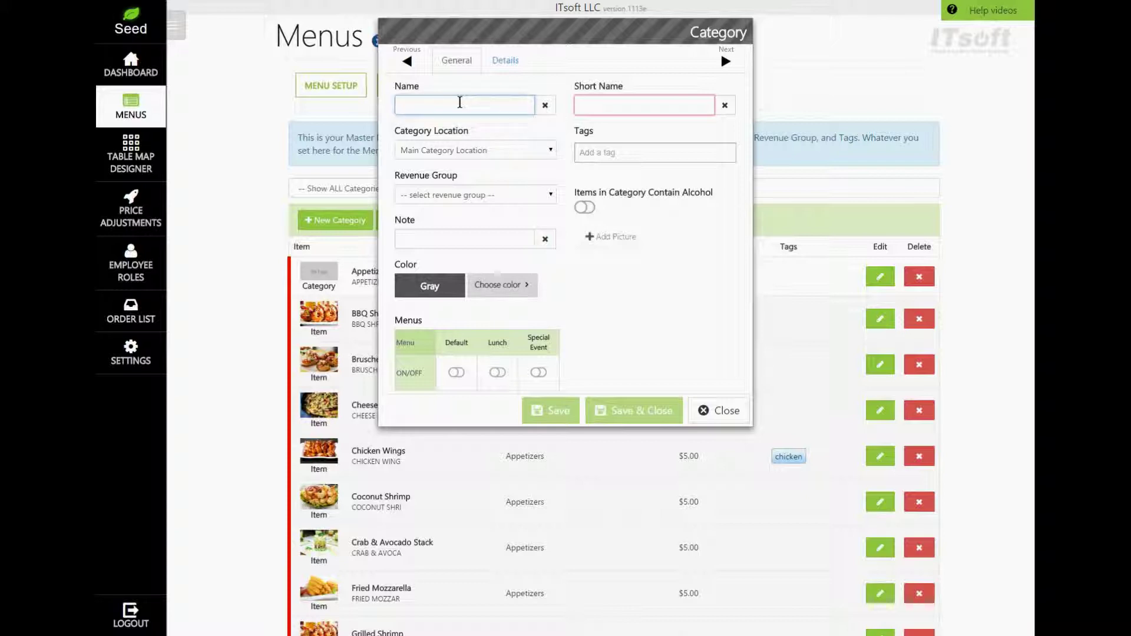
{"action": "type", "text": "ME"}
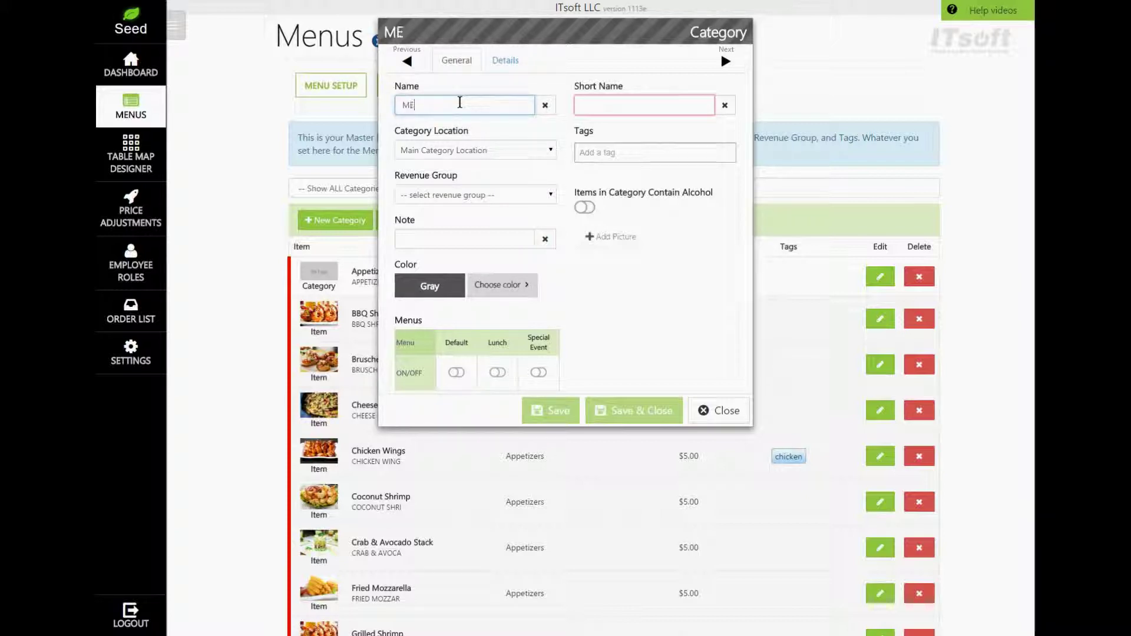
{"action": "type", "text": "XICAN"}
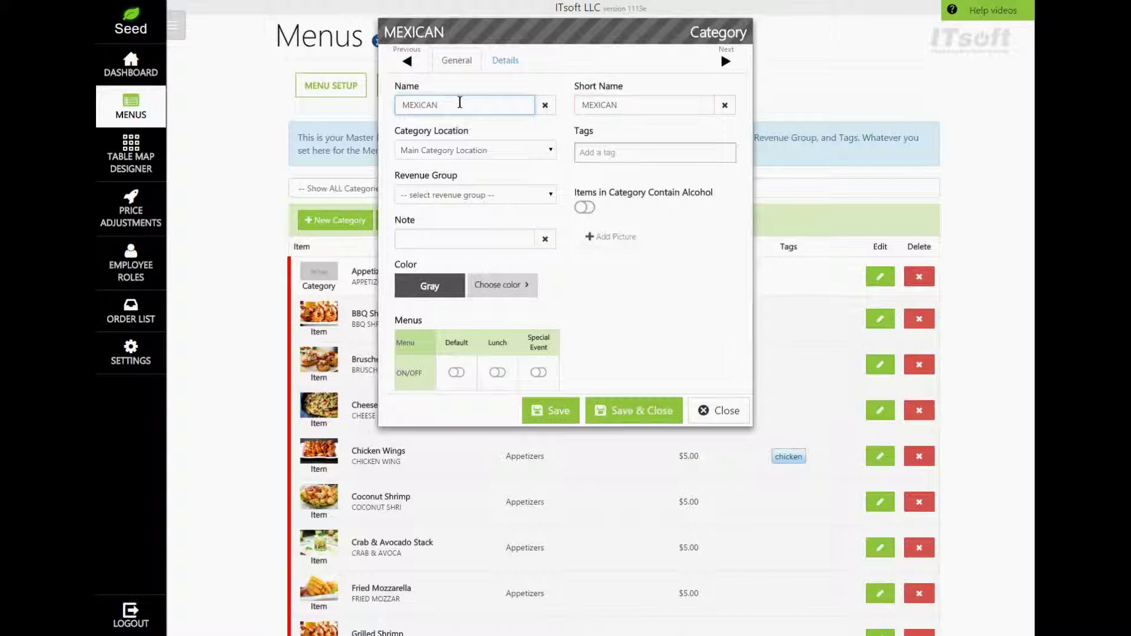
{"action": "key", "text": "Tab"}
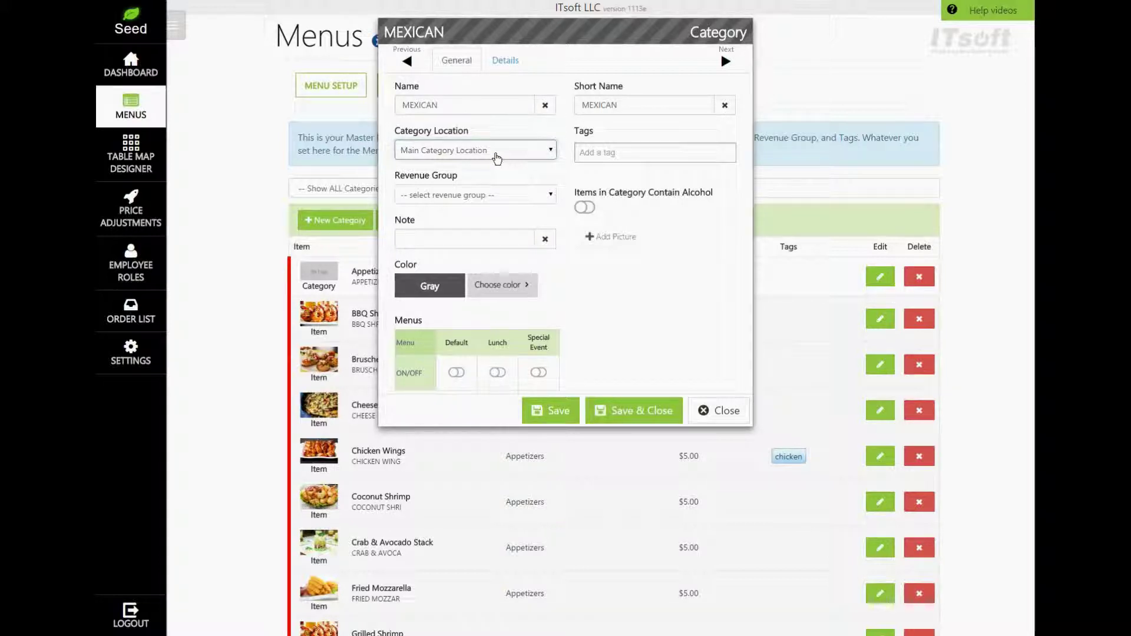
- Set the MEXICAN category's location to Entrees
{"action": "left_click", "coordinate": [496, 153]}
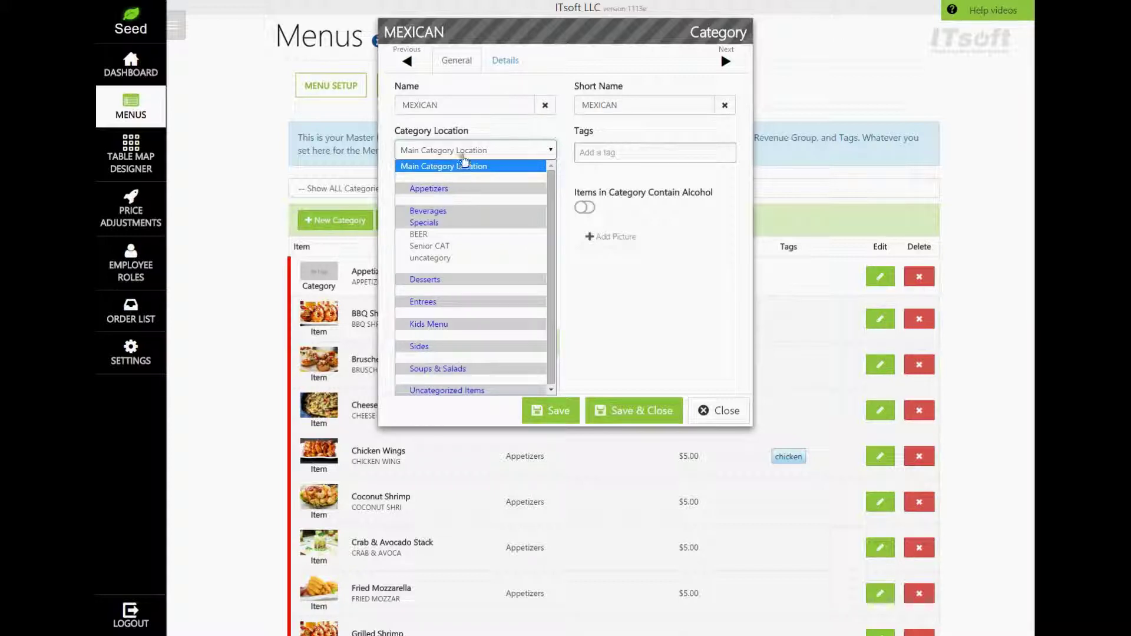
{"action": "left_click", "coordinate": [463, 153]}
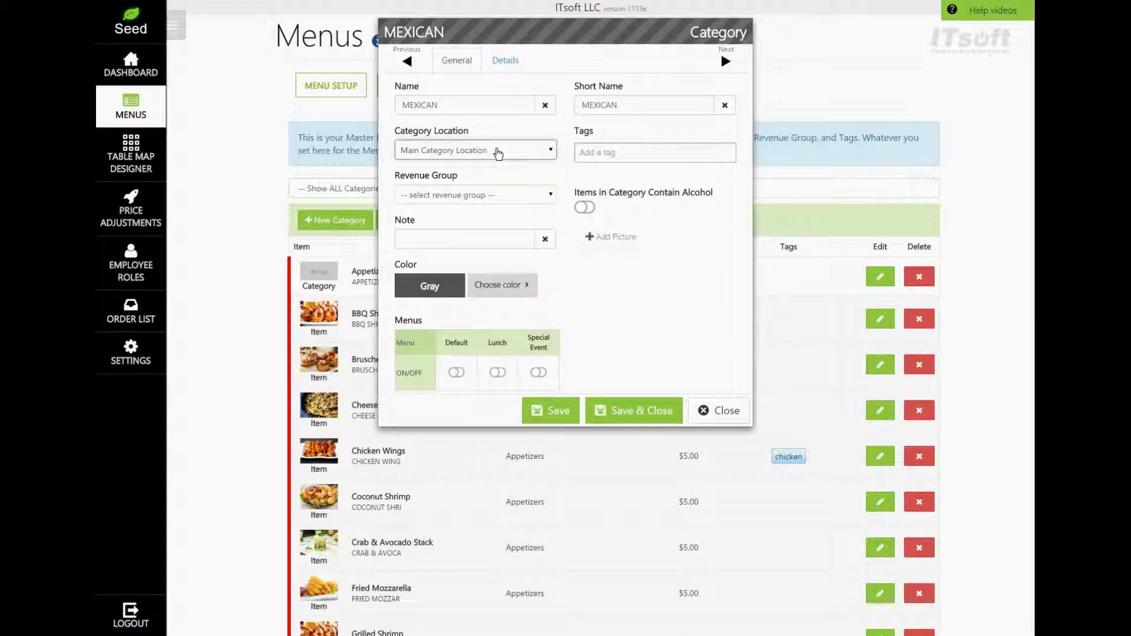
{"action": "left_click", "coordinate": [497, 153]}
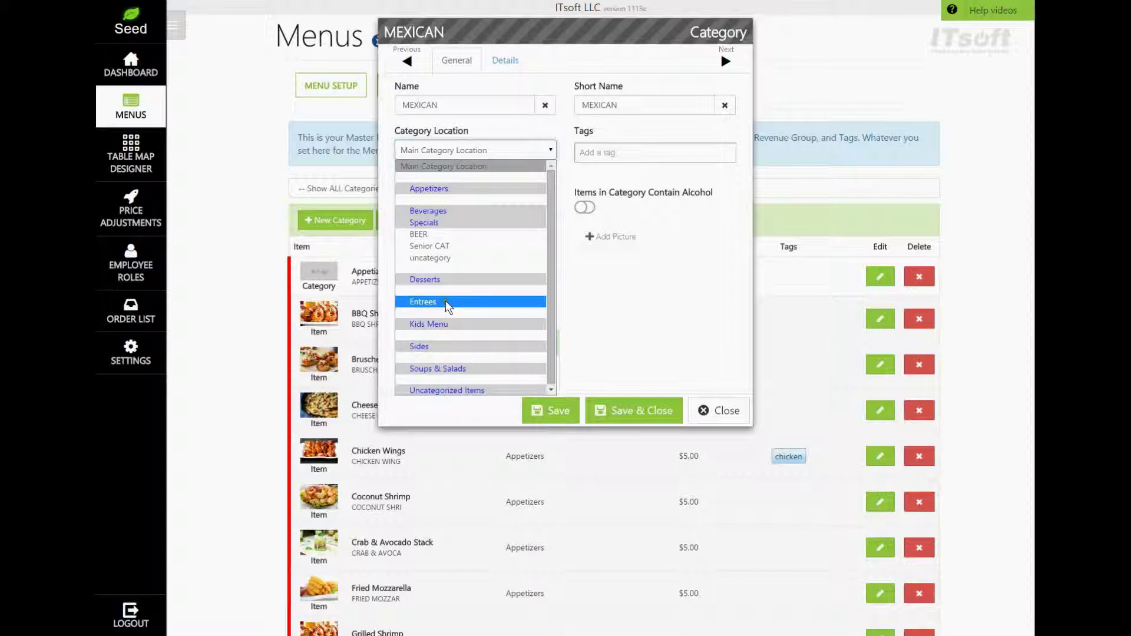
{"action": "left_click", "coordinate": [421, 305]}
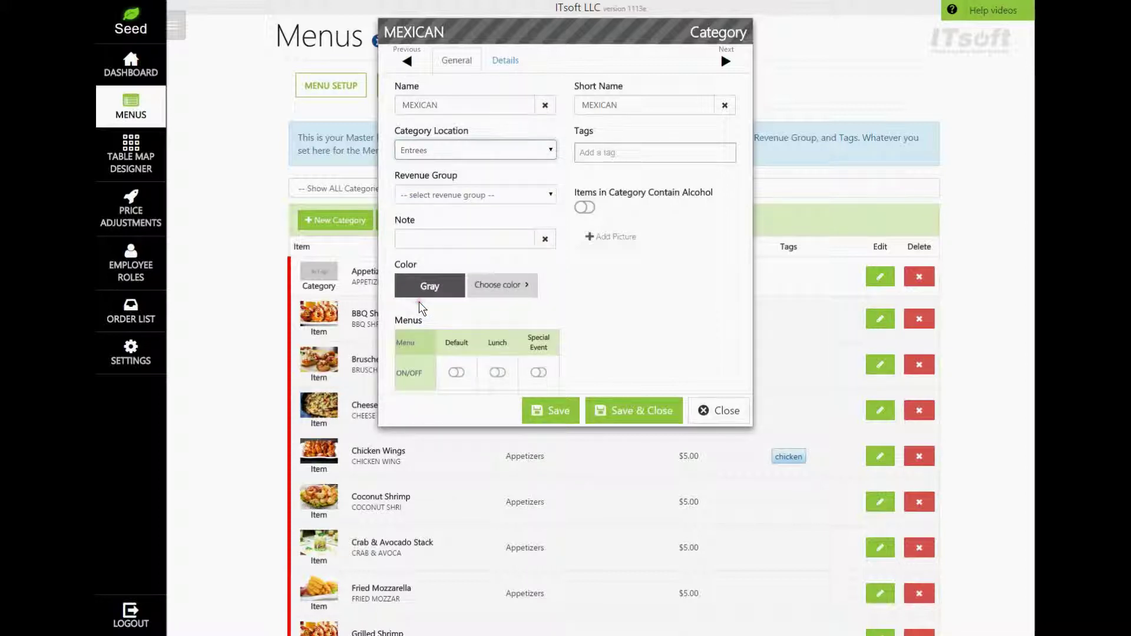
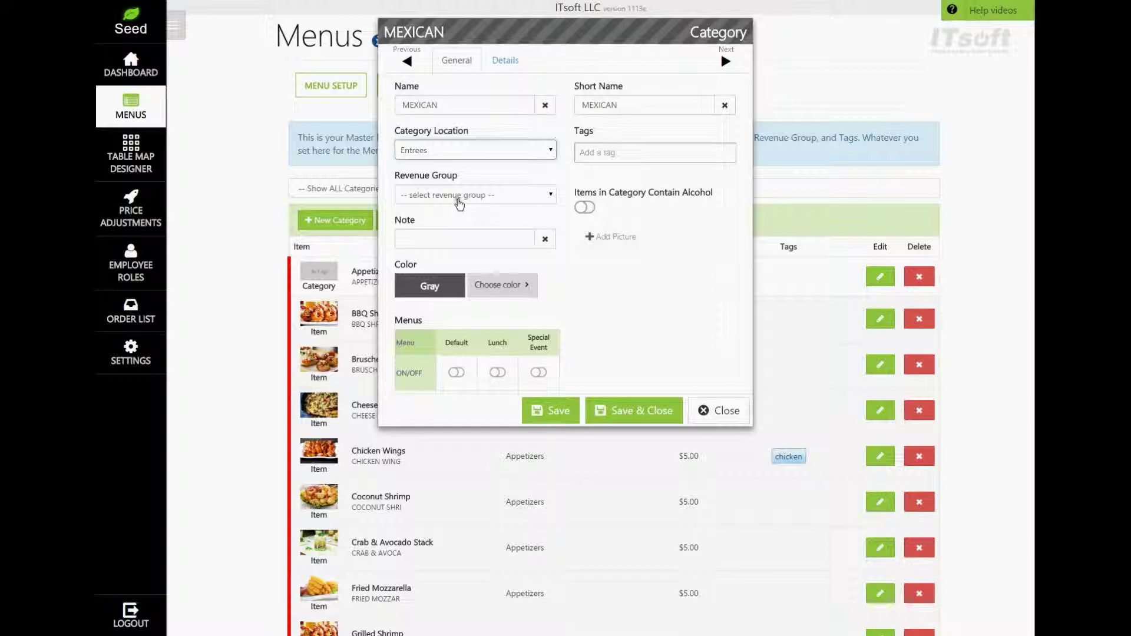
- Choose Food from the Revenue Group list for the MEXICAN category
{"action": "left_click", "coordinate": [458, 202]}
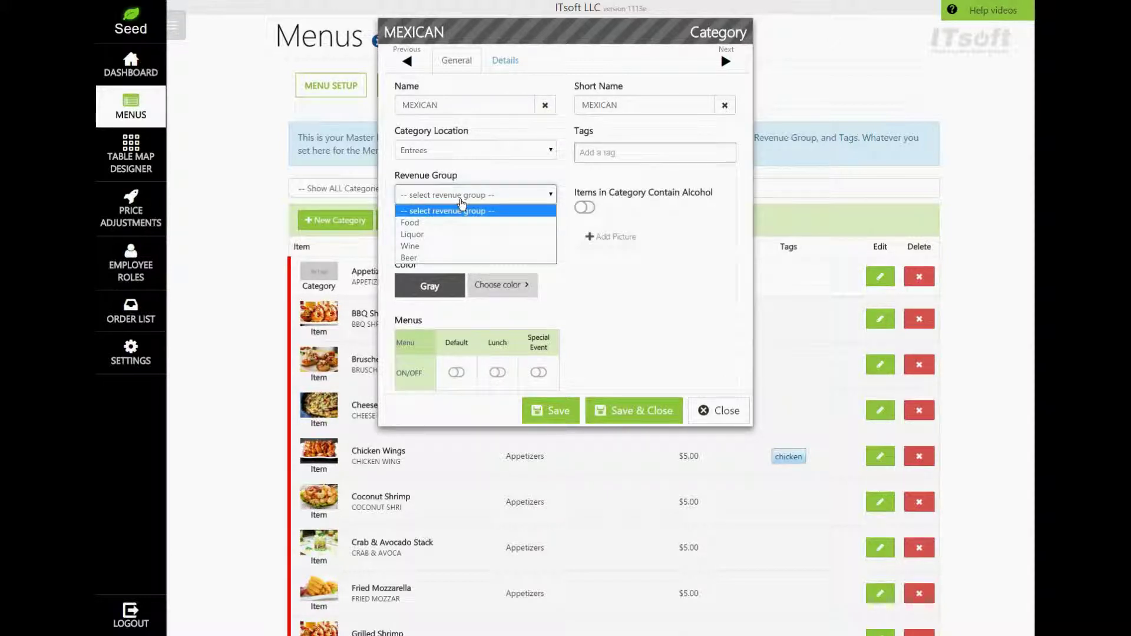
{"action": "left_click", "coordinate": [461, 205]}
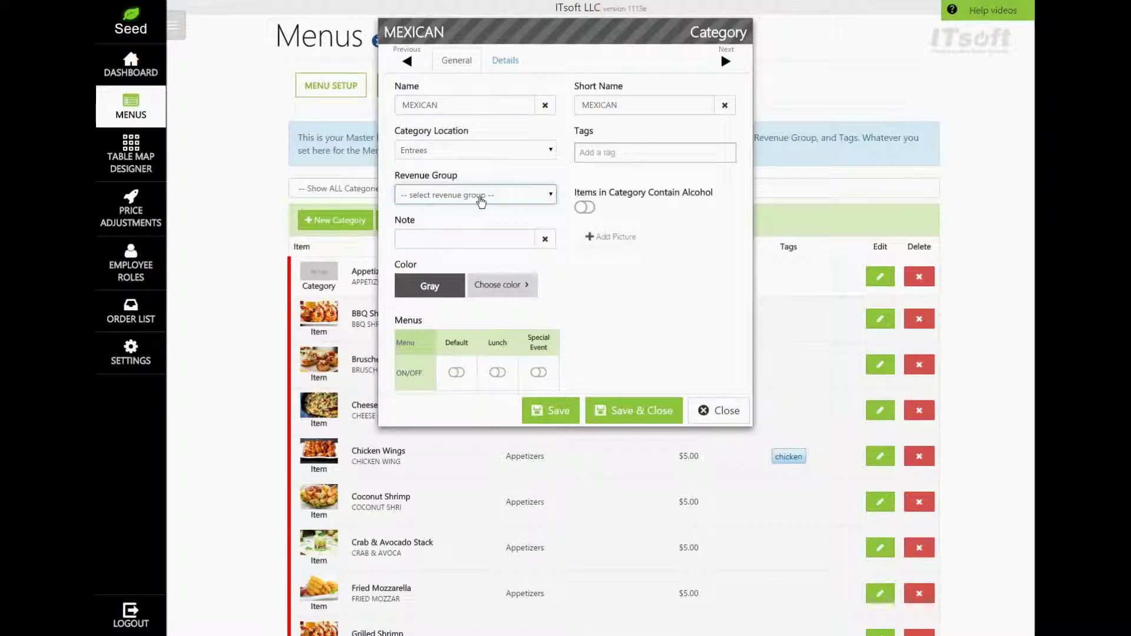
{"action": "left_click", "coordinate": [479, 202]}
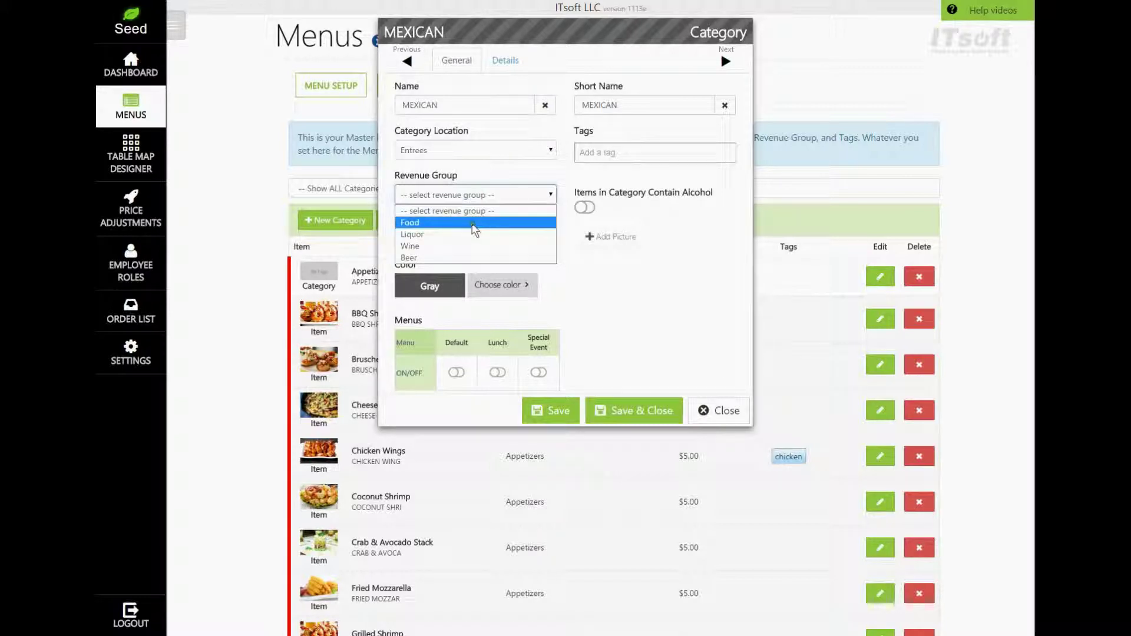
{"action": "left_click", "coordinate": [475, 225]}
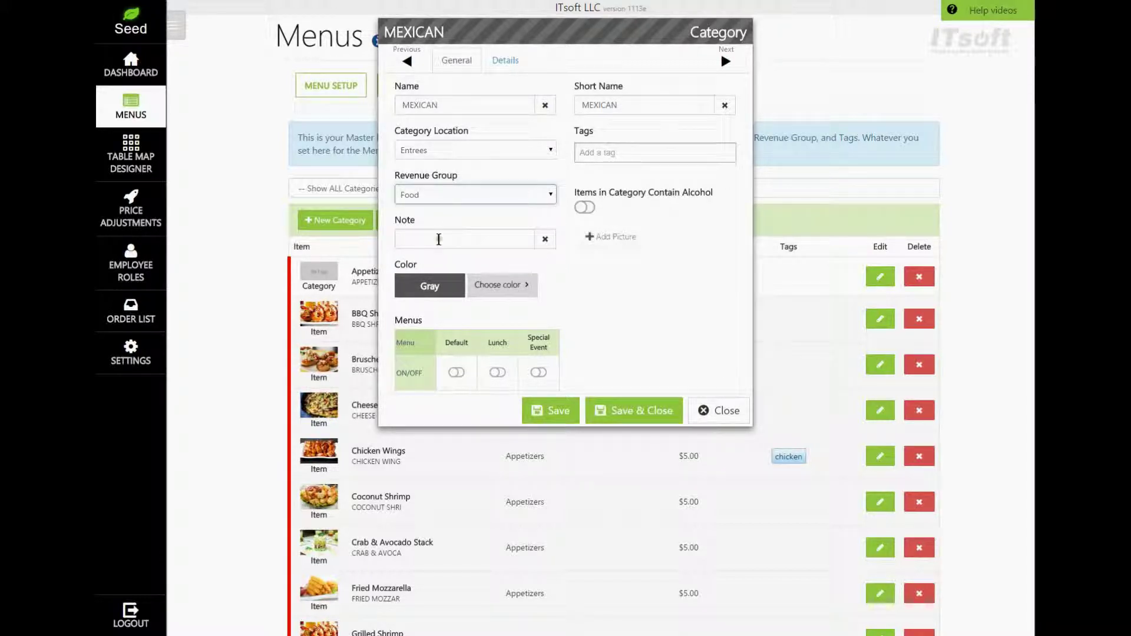
- Enter the note 'SPECIAL ITEMS' and bring up the named colour choices
{"action": "left_click", "coordinate": [438, 238]}
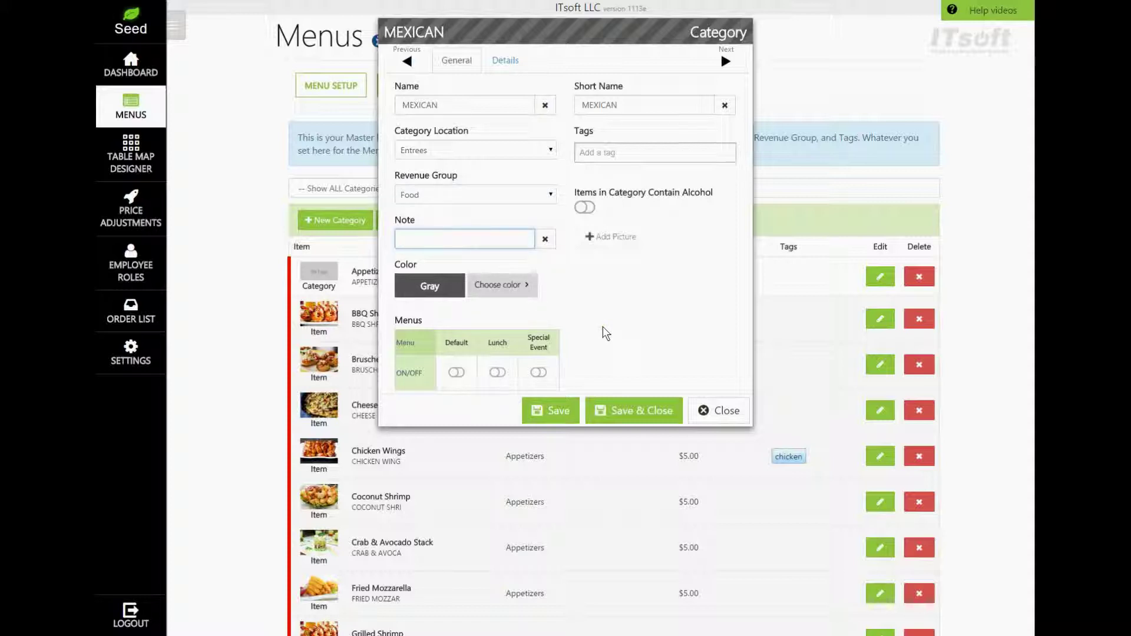
{"action": "type", "text": "SPECIAL ITEMS"}
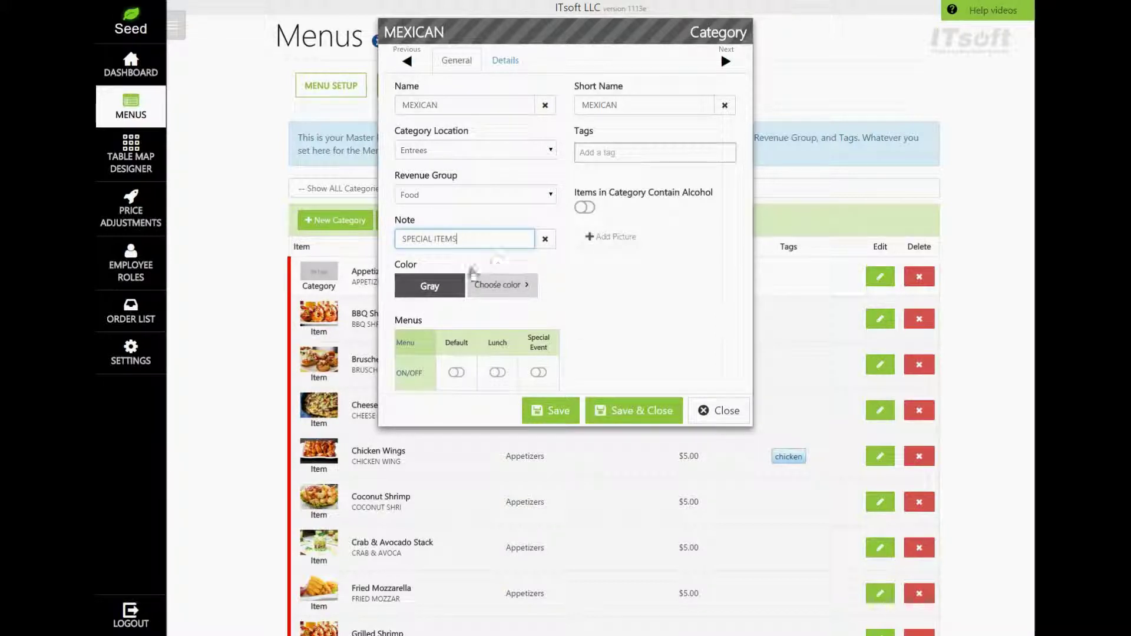
{"action": "left_click", "coordinate": [496, 285]}
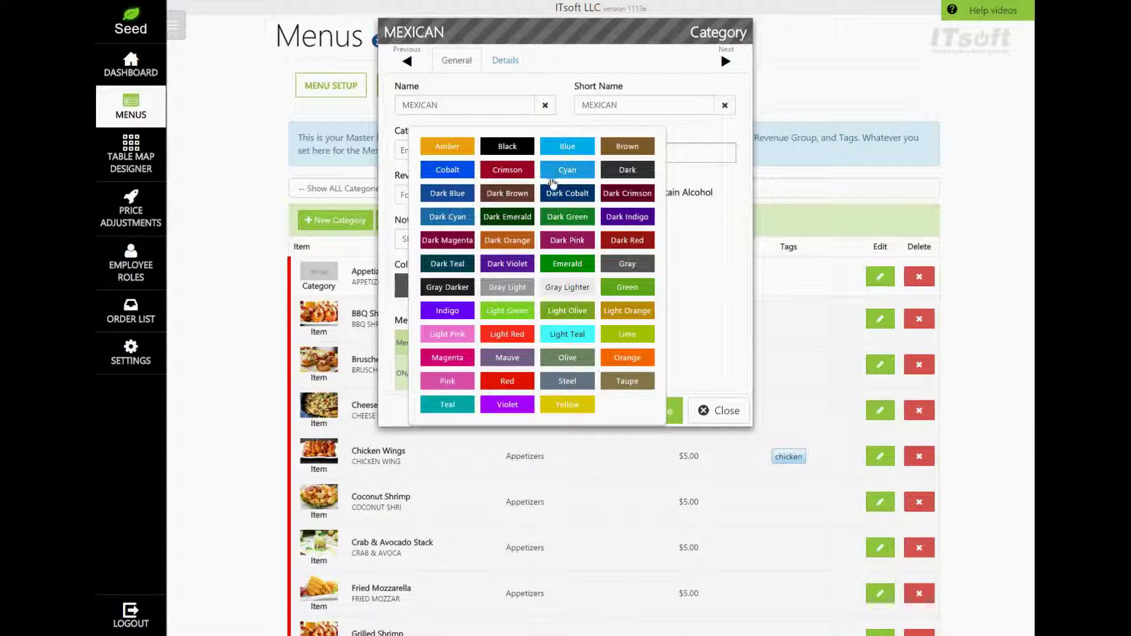
- Make Crimson the MEXICAN category's colour
{"action": "left_click", "coordinate": [521, 175]}
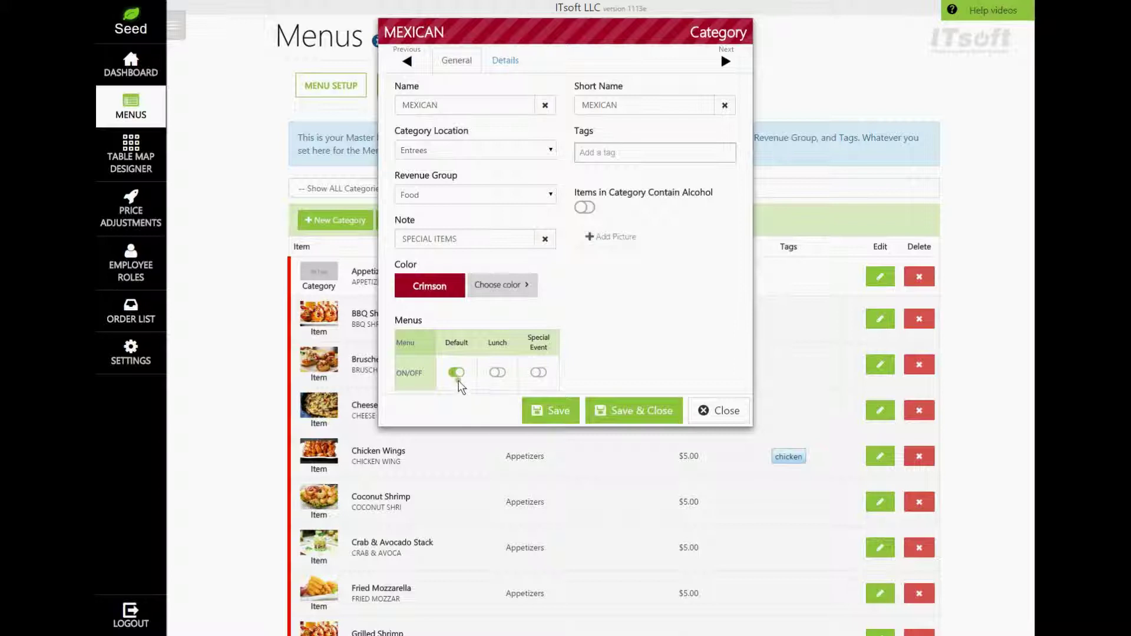
- Switch the Lunch menu toggle on for the MEXICAN category
{"action": "left_click", "coordinate": [498, 373]}
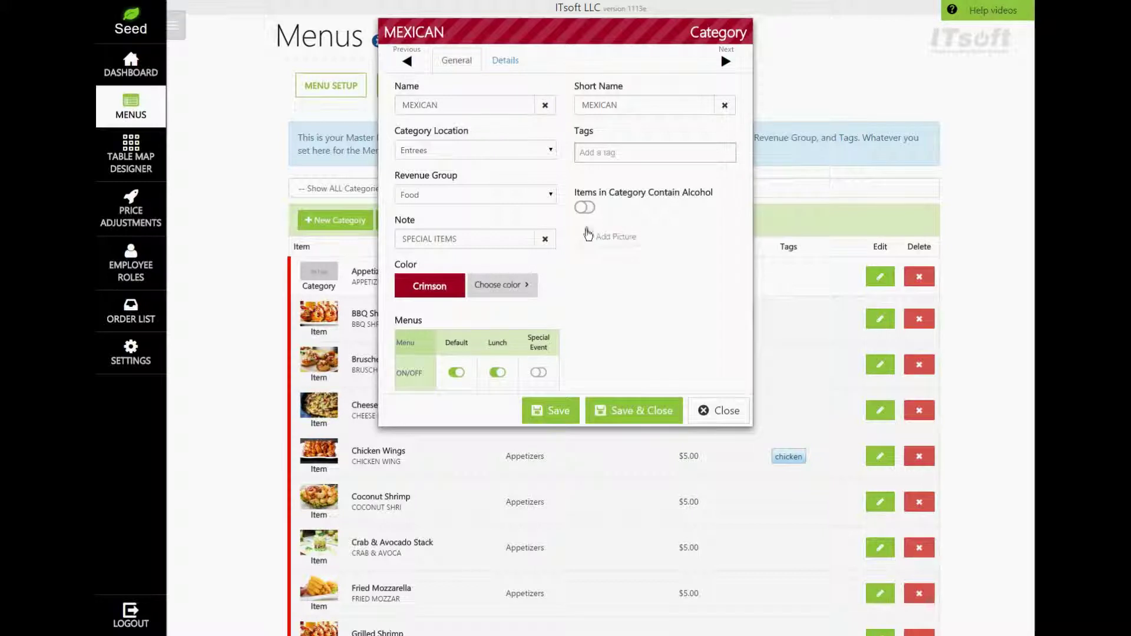
- Pick the TACOS image as the category picture, then Save & Close the MEXICAN category
{"action": "left_click", "coordinate": [610, 241]}
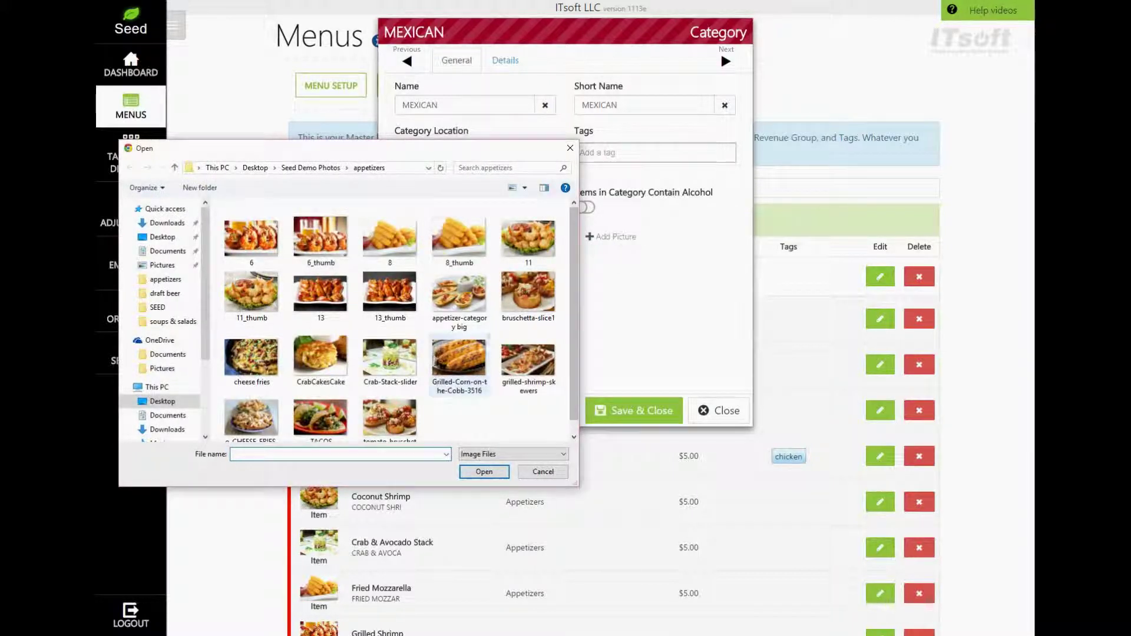
{"action": "double_click", "coordinate": [459, 357]}
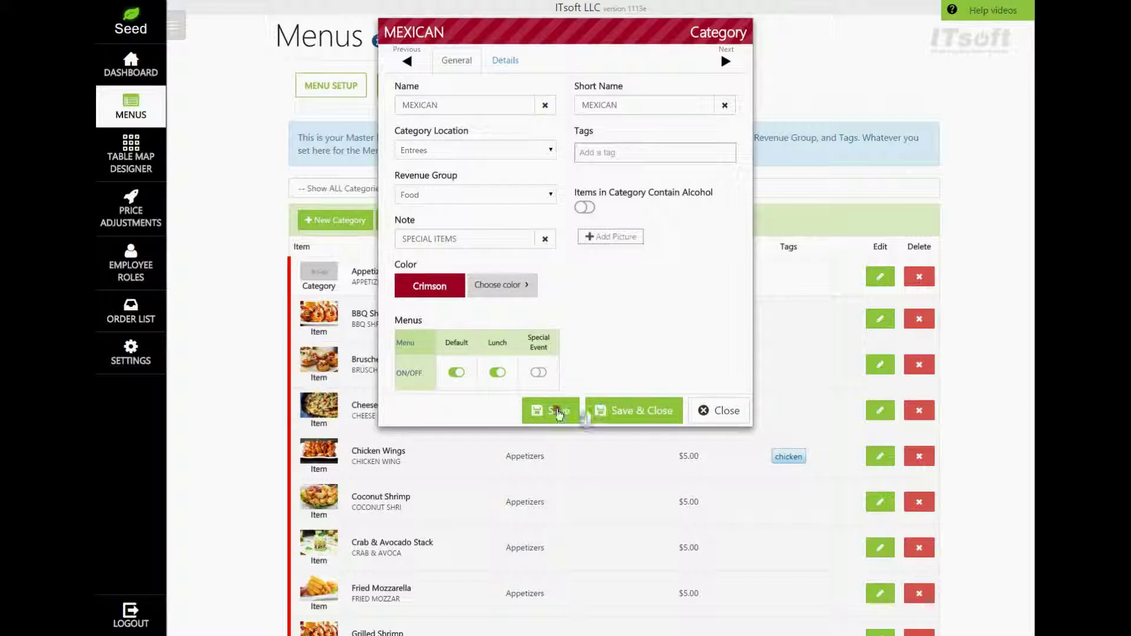
{"action": "left_click", "coordinate": [626, 413]}
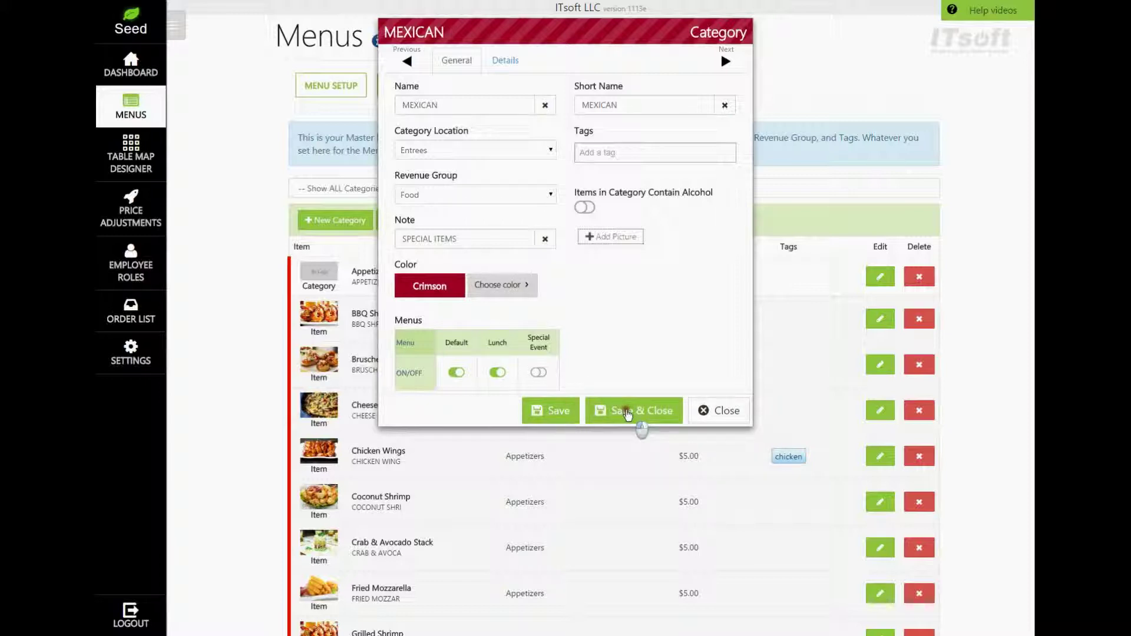